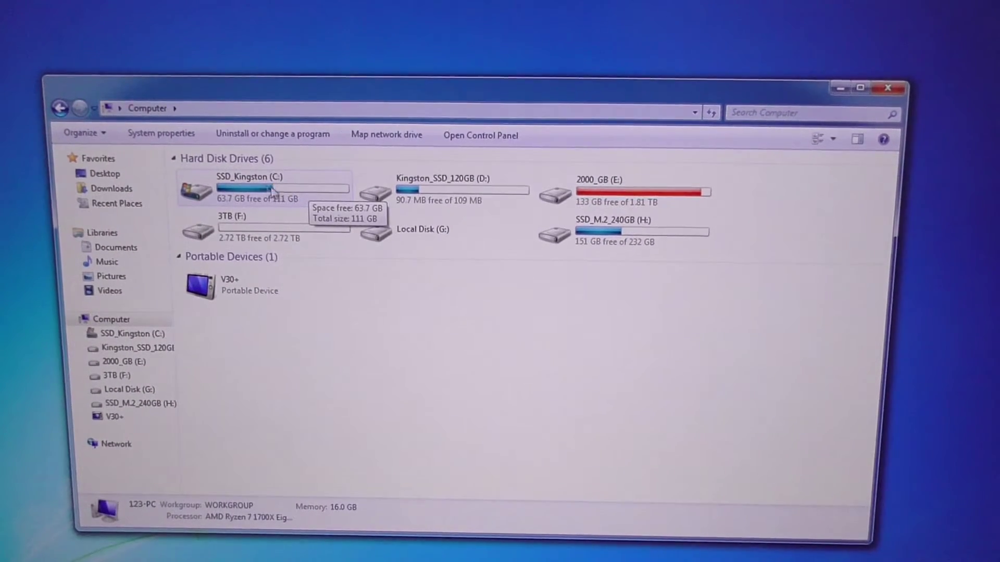
Step: Select Local Disk (G:) in the Computer drive list
{"action": "left_click", "coordinate": [451, 228]}
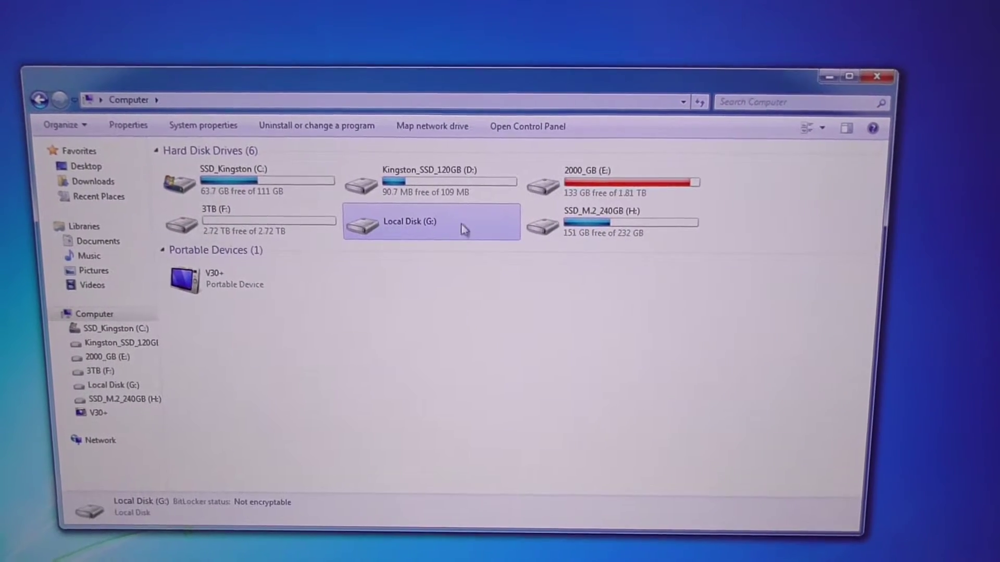
Step: Try opening drive G, then dismiss the unsupported-ReFS and 'Location is not available' errors
{"action": "double_click", "coordinate": [453, 220]}
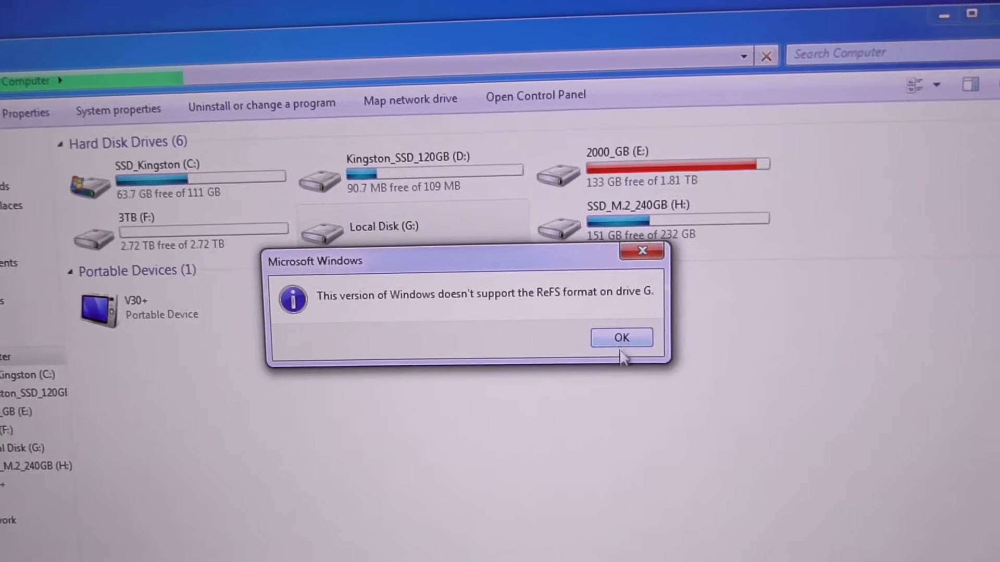
{"action": "left_click", "coordinate": [605, 340]}
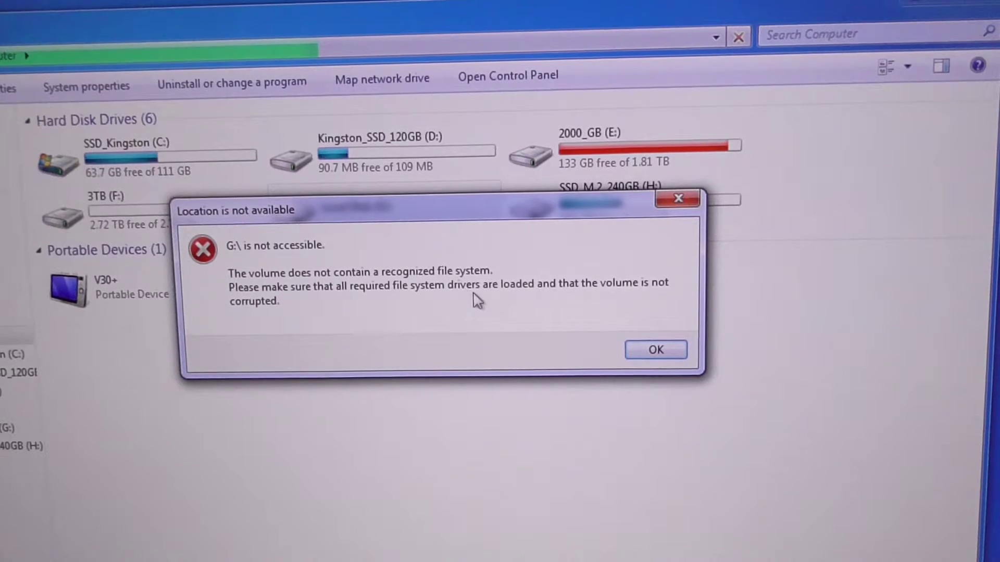
{"action": "left_click", "coordinate": [655, 349]}
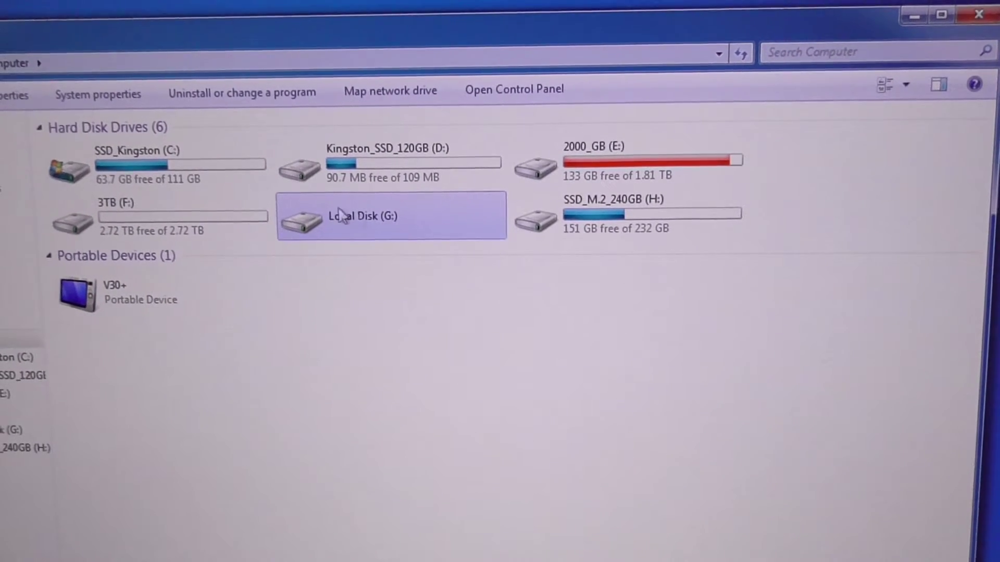
Step: View the SSD_Kingston (C:) drive's properties, confirming it uses NTFS
{"action": "double_click", "coordinate": [144, 164]}
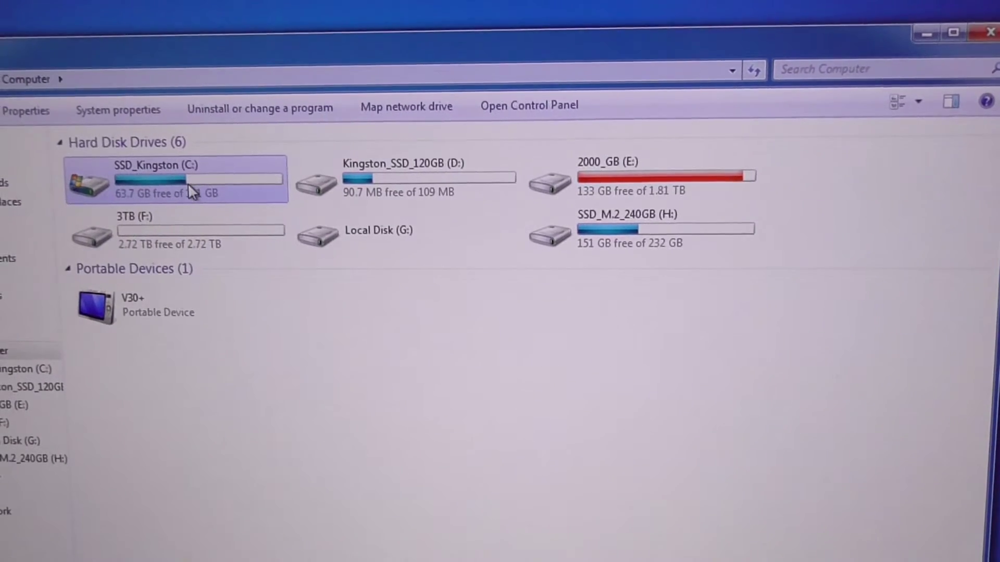
{"action": "right_click", "coordinate": [195, 176]}
{"action": "left_click", "coordinate": [256, 401]}
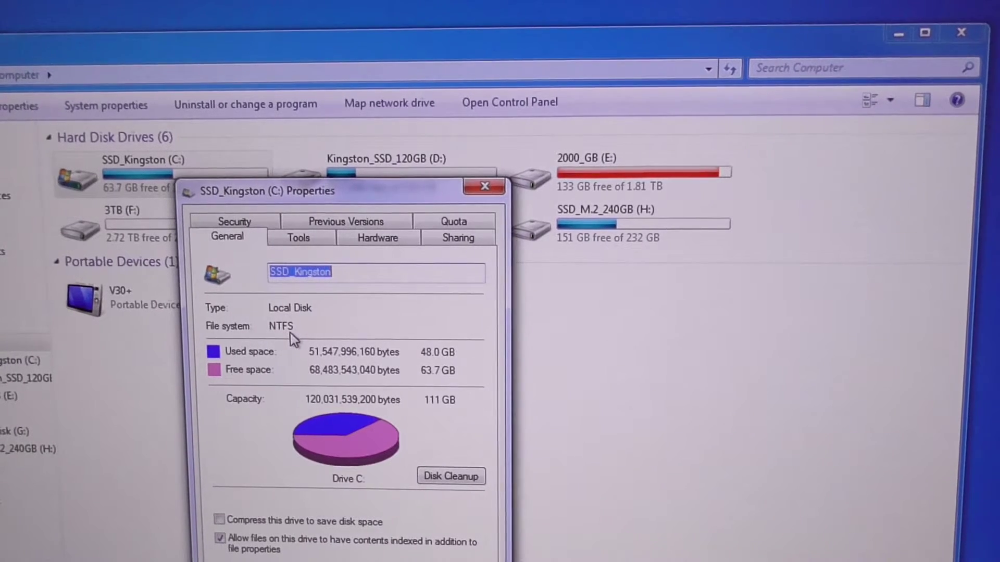
{"action": "left_click", "coordinate": [487, 187]}
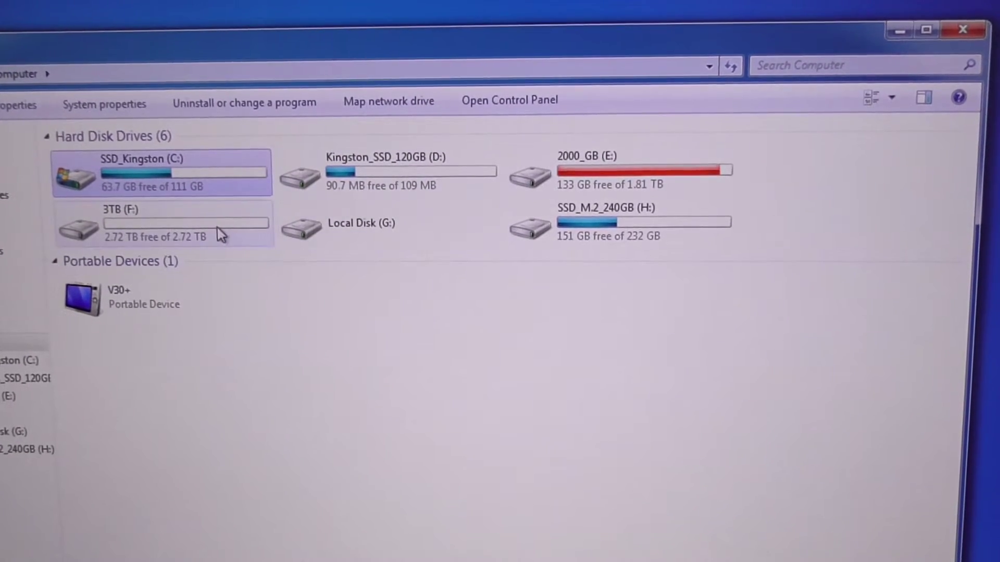
Step: View the 3TB (F:) drive's properties, confirming it uses exFAT
{"action": "right_click", "coordinate": [201, 232]}
{"action": "left_click", "coordinate": [266, 453]}
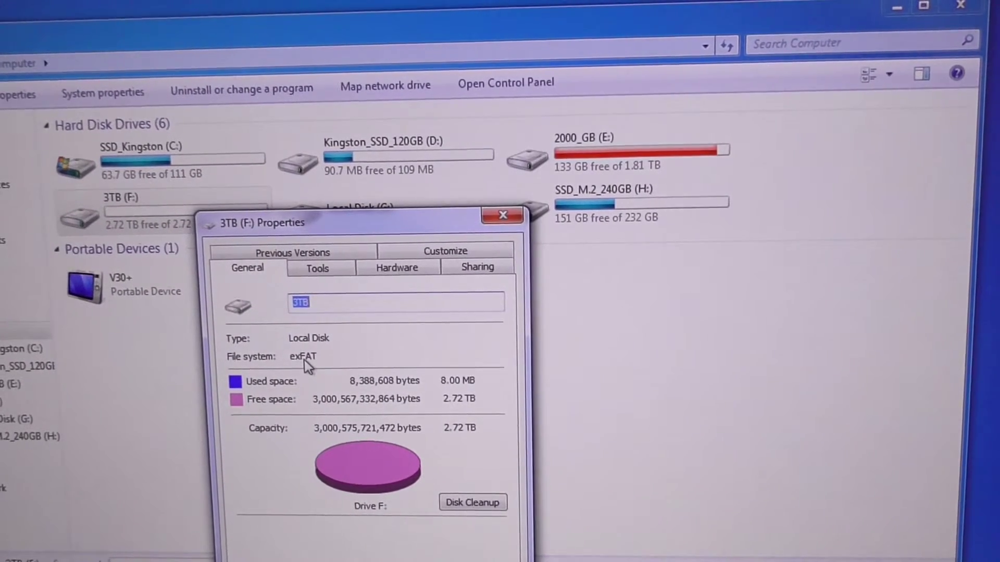
{"action": "left_click", "coordinate": [503, 214]}
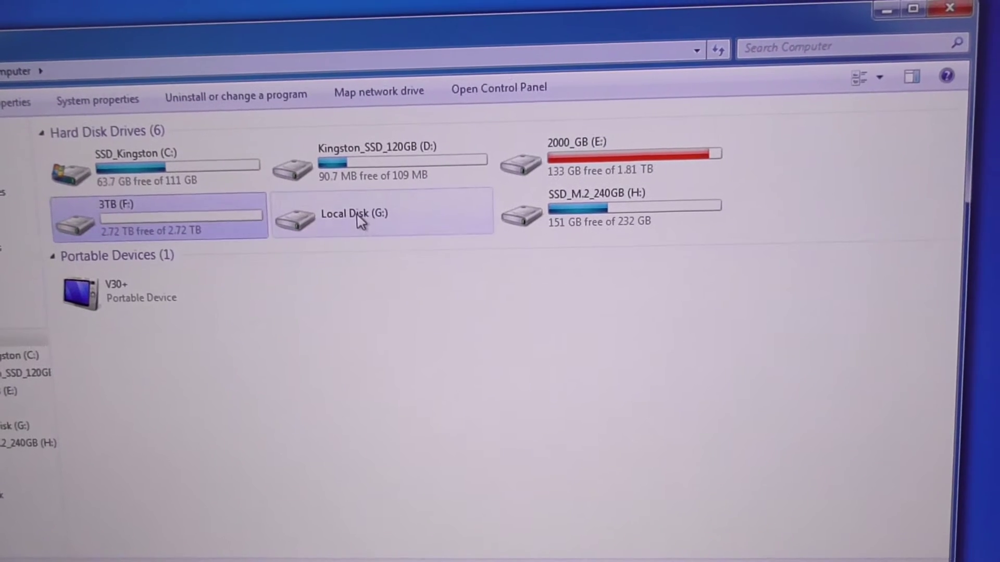
Step: Retry opening Local Disk (G:) and dismiss the repeated ReFS and inaccessible-volume errors
{"action": "double_click", "coordinate": [401, 231]}
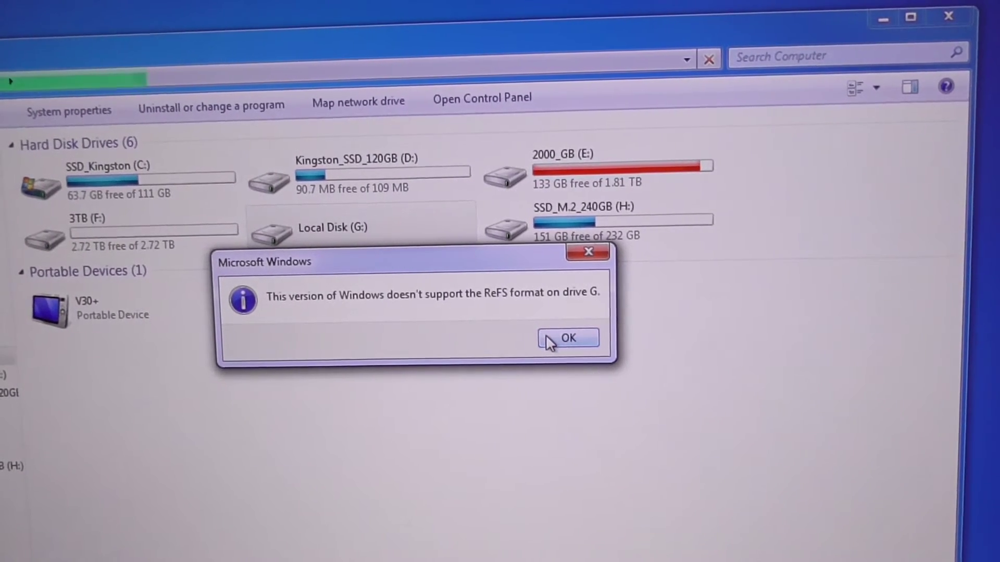
{"action": "left_click", "coordinate": [568, 338]}
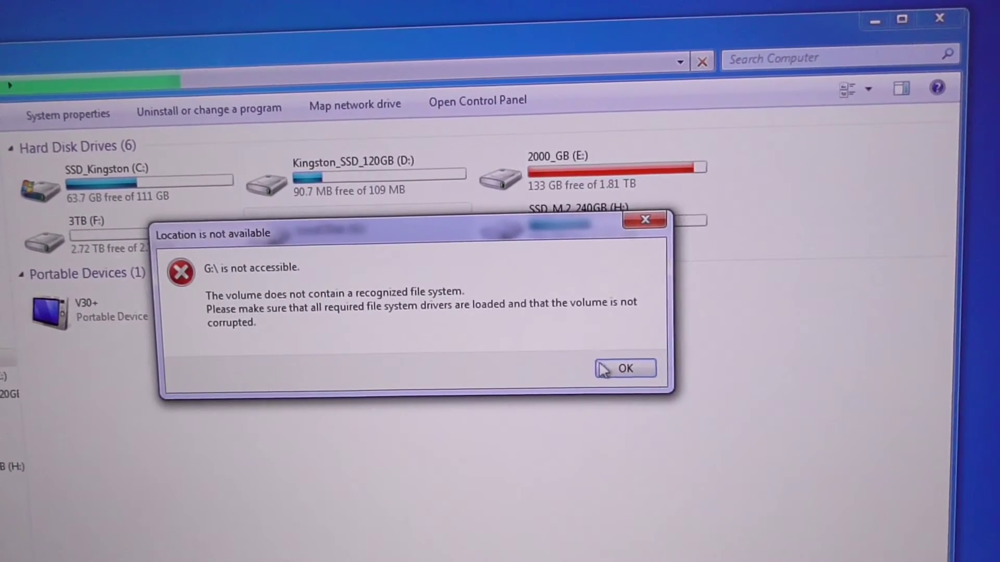
{"action": "left_click", "coordinate": [624, 368]}
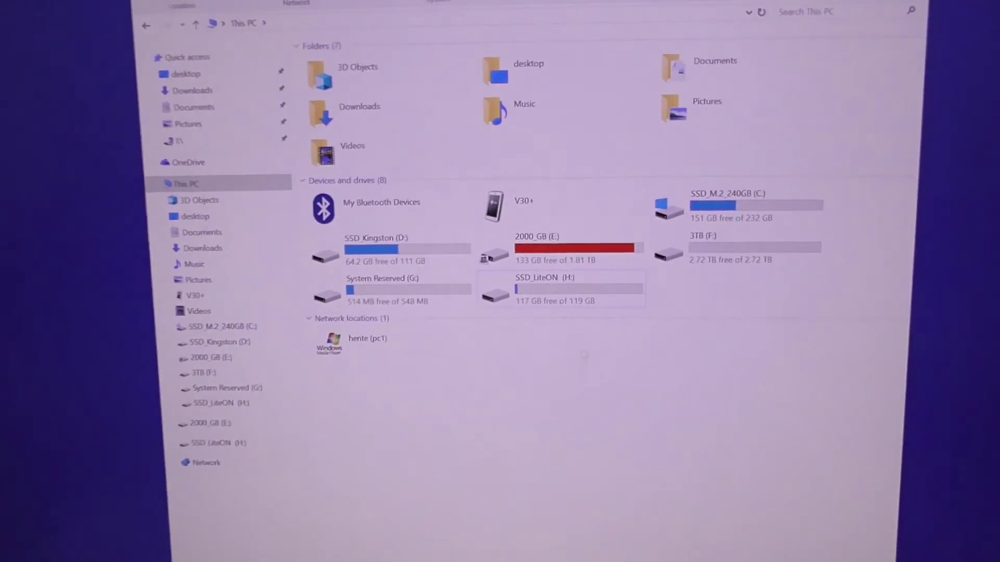
Step: Show SSD_LiteON (H:) properties: ReFS file system, 117 GB free of 119 GB
{"action": "left_click", "coordinate": [578, 295]}
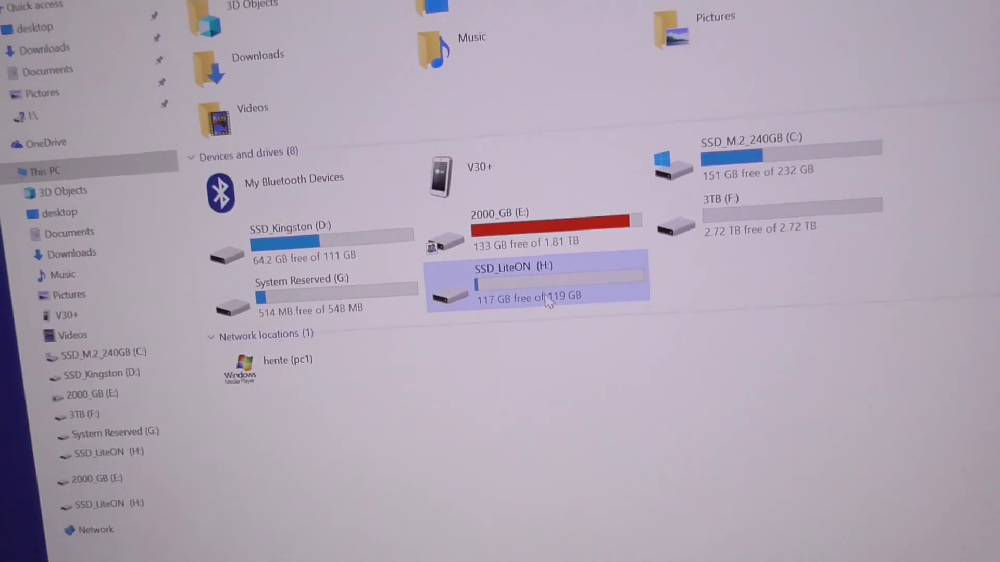
{"action": "right_click", "coordinate": [549, 302]}
{"action": "left_click", "coordinate": [625, 484]}
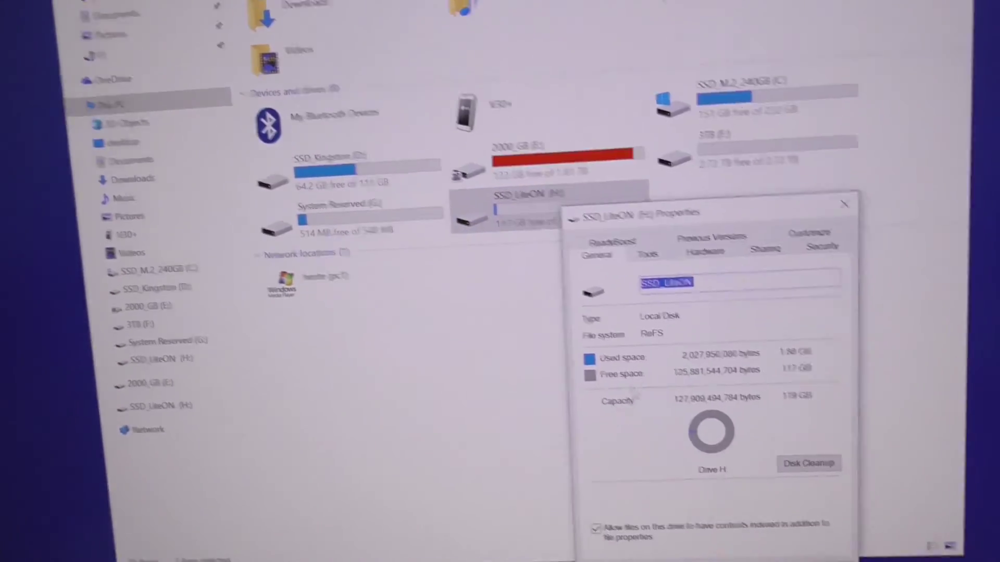